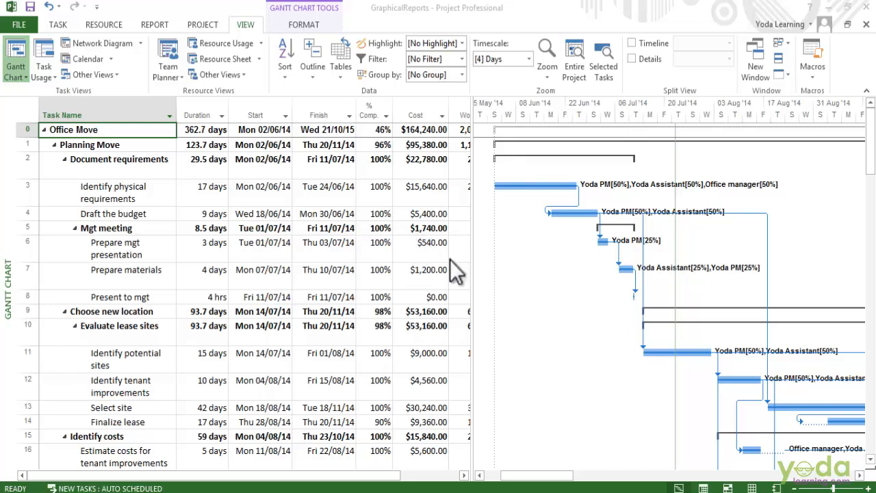
# - Open the Burndown dashboard report for the office move project
pyautogui.click(146, 25)
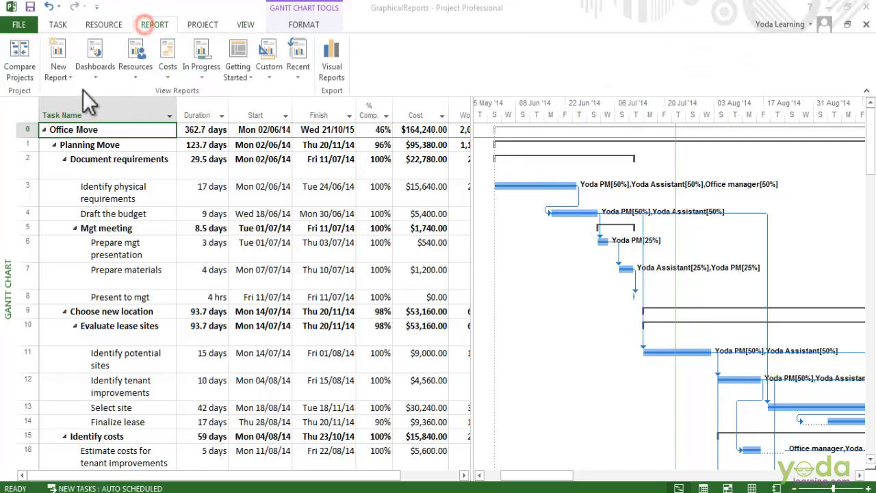
pyautogui.click(107, 75)
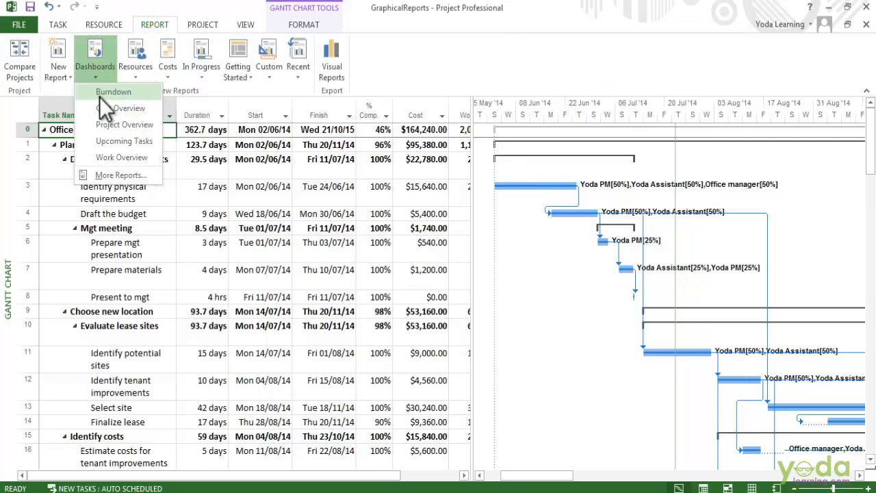
pyautogui.click(99, 97)
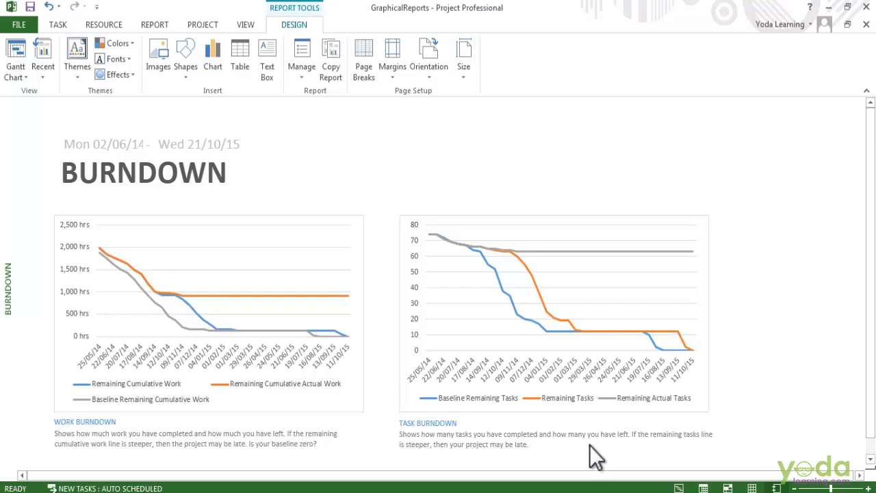
# - Check which dashboard reports are available and open the Resource Overview report
pyautogui.click(108, 24)
pyautogui.click(155, 24)
pyautogui.click(95, 61)
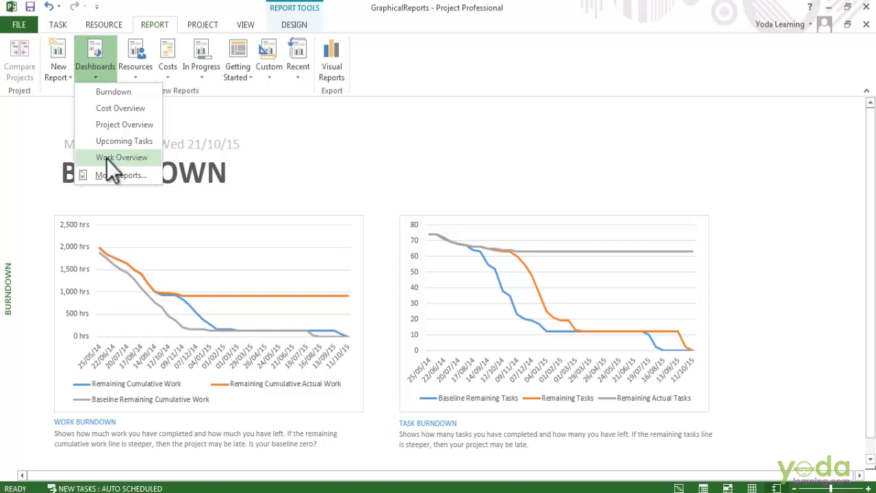
pyautogui.click(380, 198)
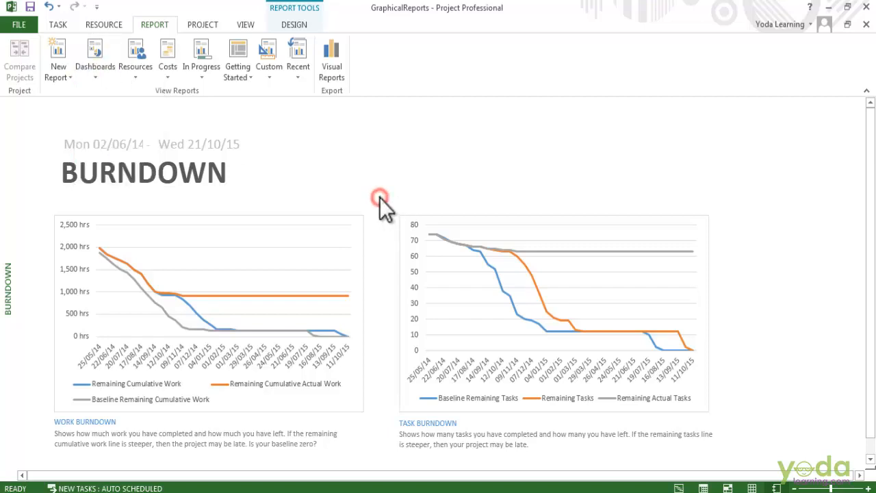
pyautogui.click(135, 78)
pyautogui.click(139, 104)
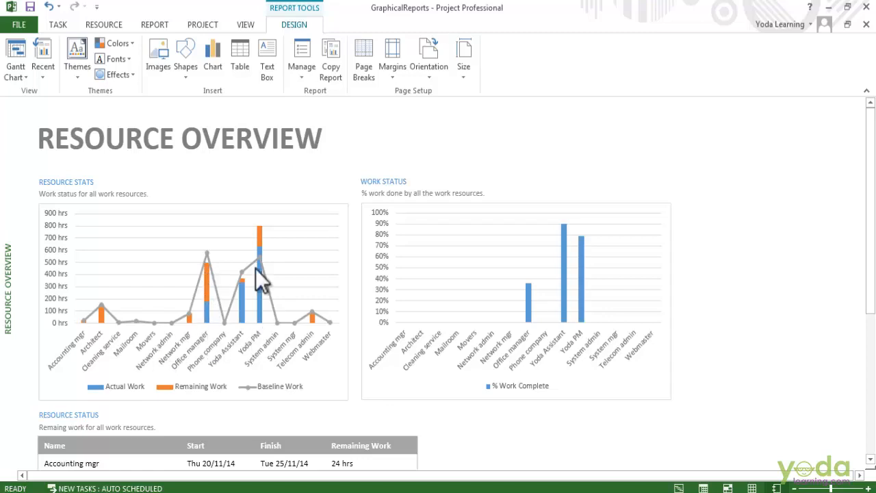
# - Look through the cost and in-progress reports, open the Earned Value Report, and dismiss the invalid-entry message
pyautogui.click(156, 26)
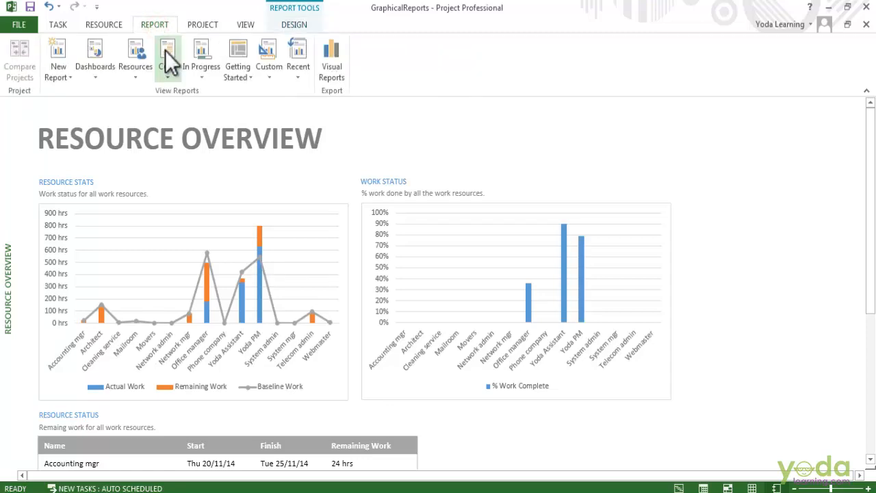
pyautogui.click(179, 72)
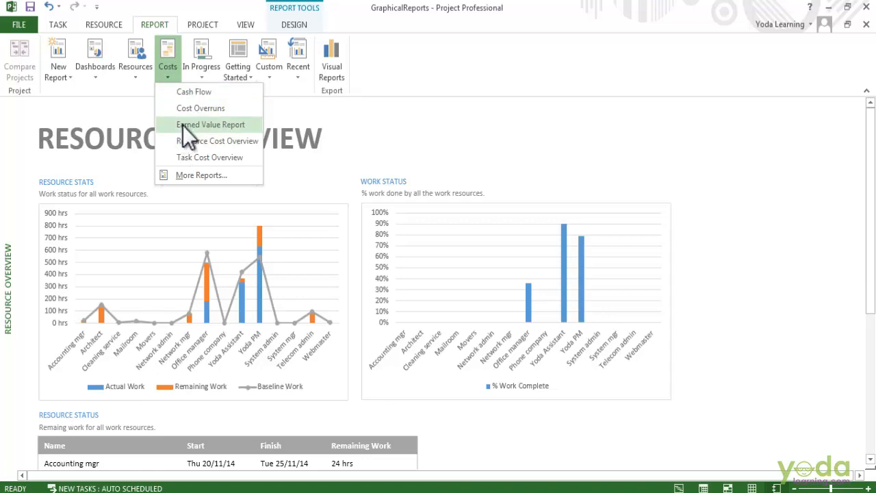
pyautogui.click(213, 75)
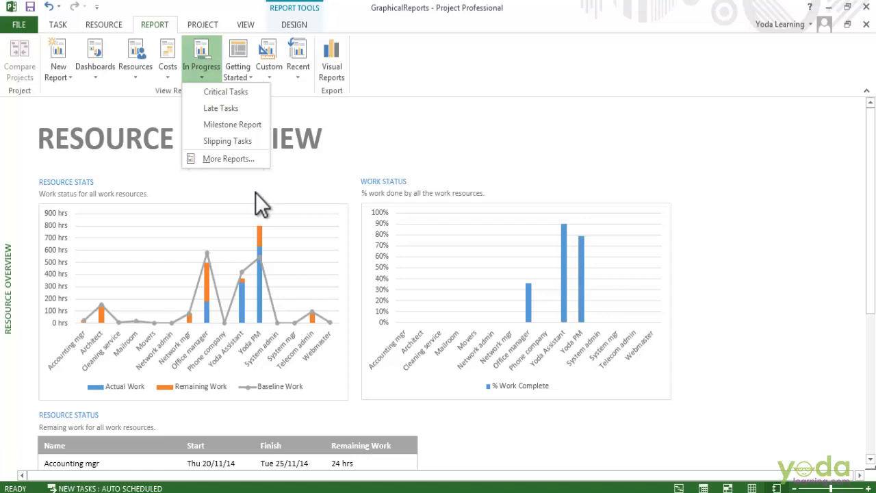
pyautogui.click(160, 76)
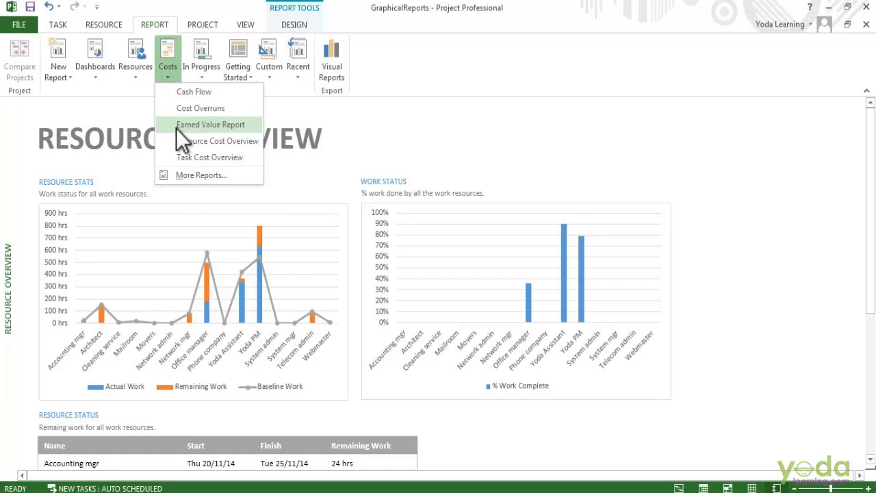
pyautogui.click(176, 128)
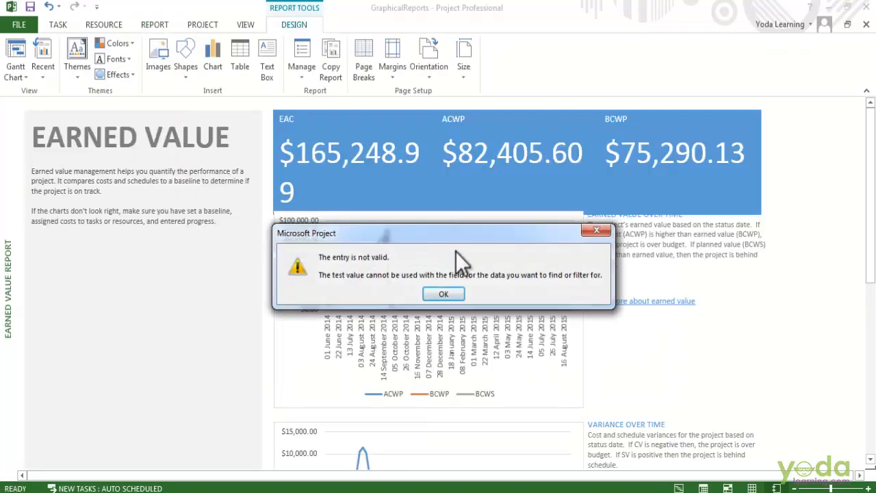
pyautogui.click(444, 294)
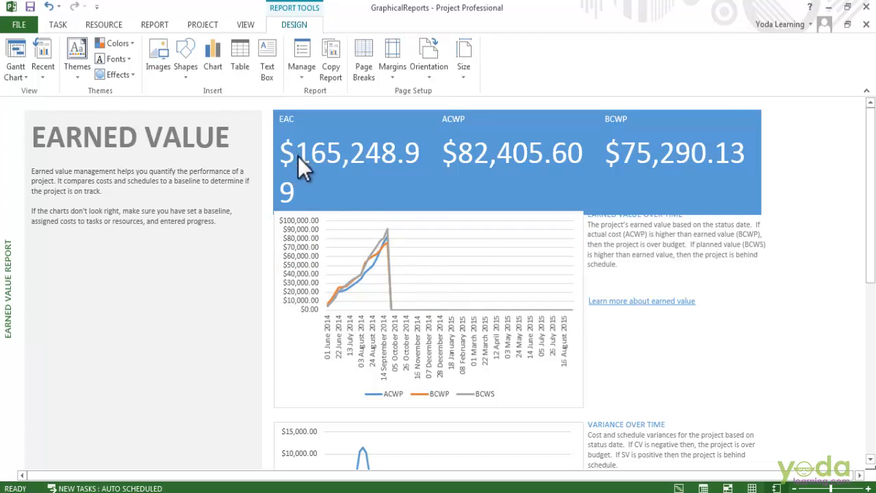
# - Select the major gridlines of the earned value over time chart and show their formatting options
pyautogui.click(521, 322)
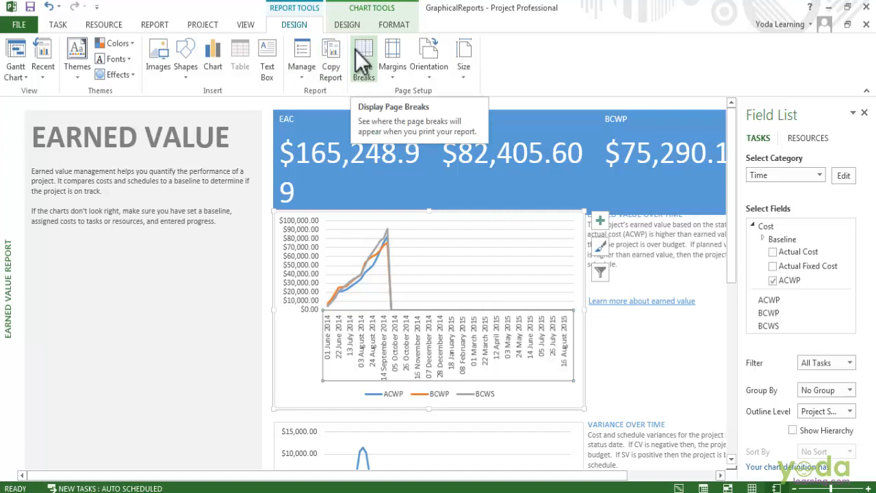
pyautogui.click(357, 76)
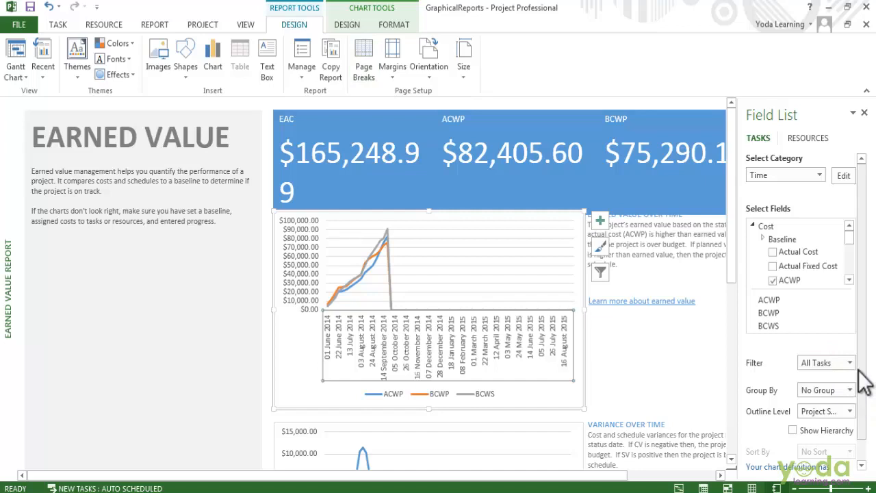
pyautogui.click(358, 255)
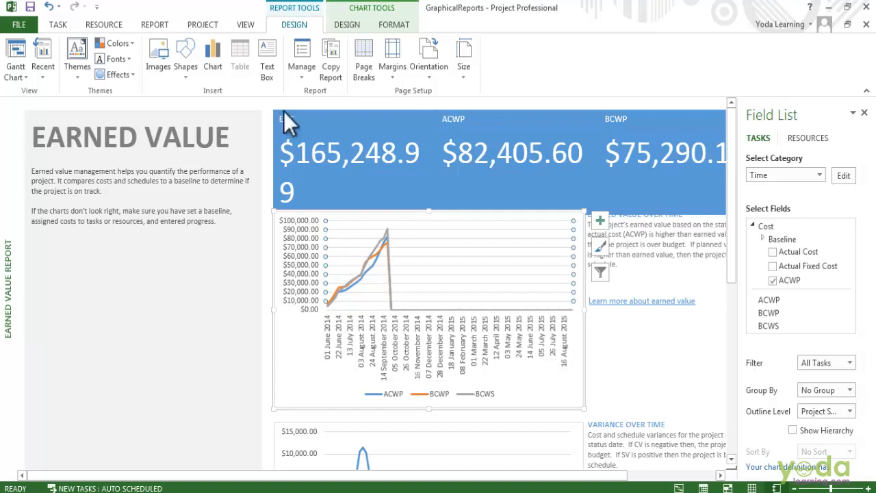
pyautogui.click(387, 28)
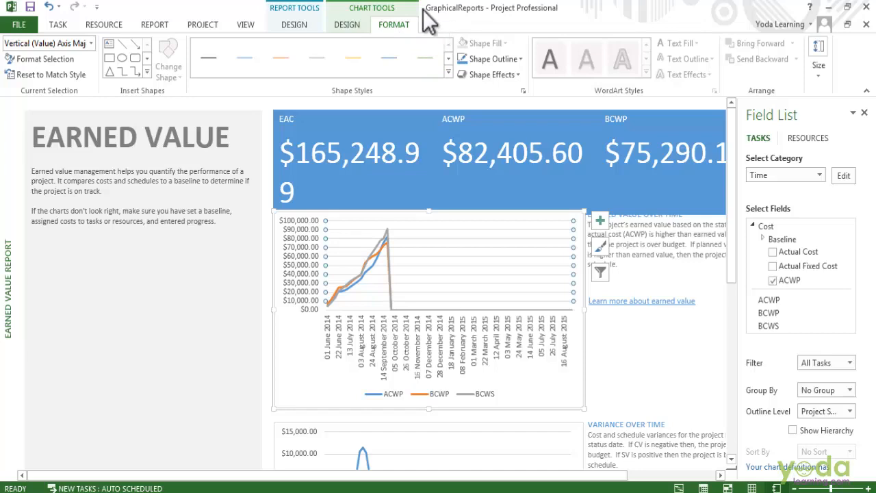
# - Edit the earned value chart's timescale to use the date format 25 Jan '09
pyautogui.scroll(-1, 608, 277)
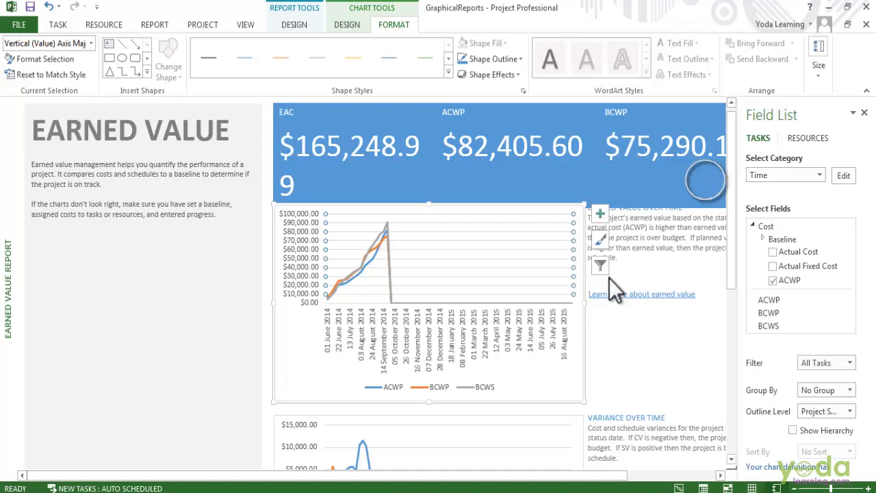
pyautogui.click(842, 176)
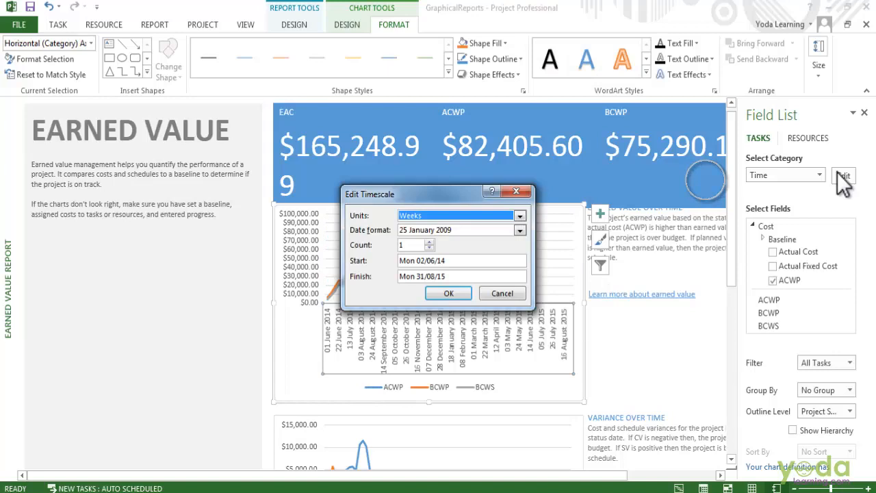
pyautogui.click(452, 231)
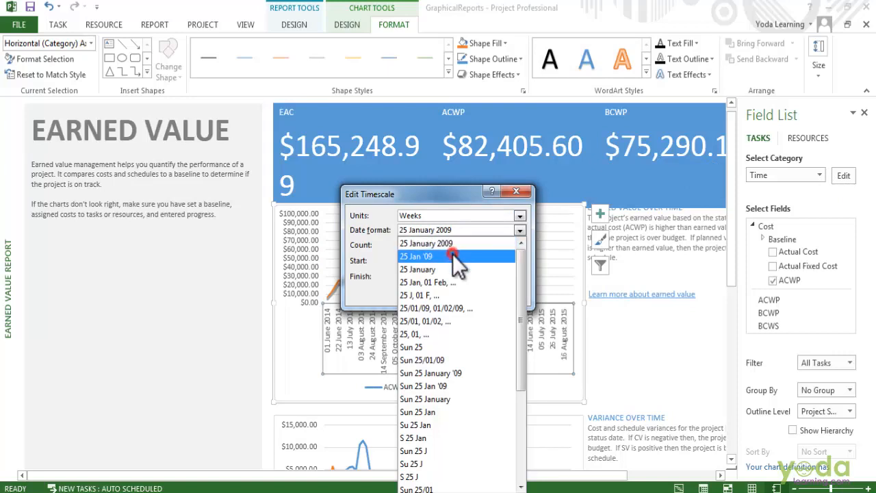
pyautogui.click(453, 254)
pyautogui.click(445, 295)
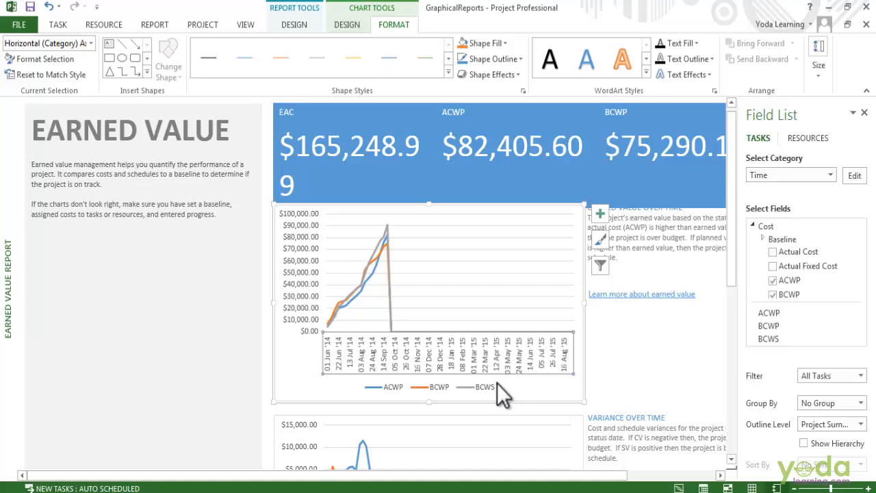
# - Review the Resource Overview report's charts and its resource status table
pyautogui.click(804, 131)
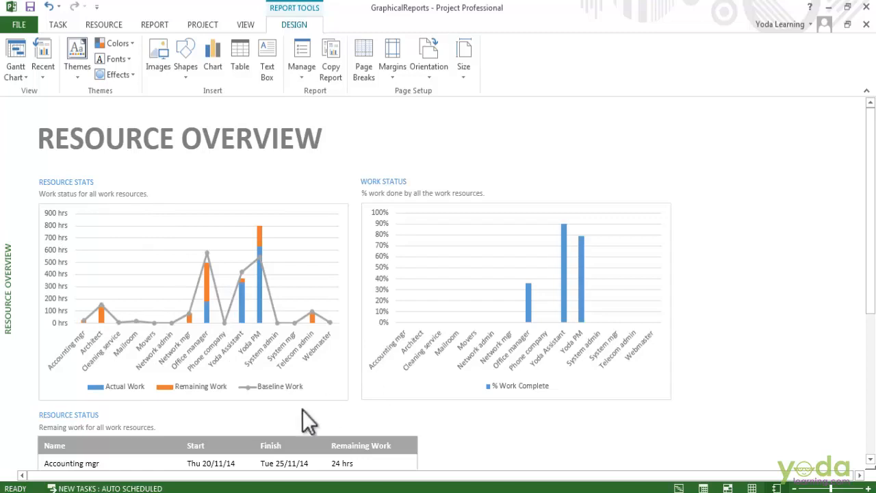
pyautogui.scroll(-5, 302, 410)
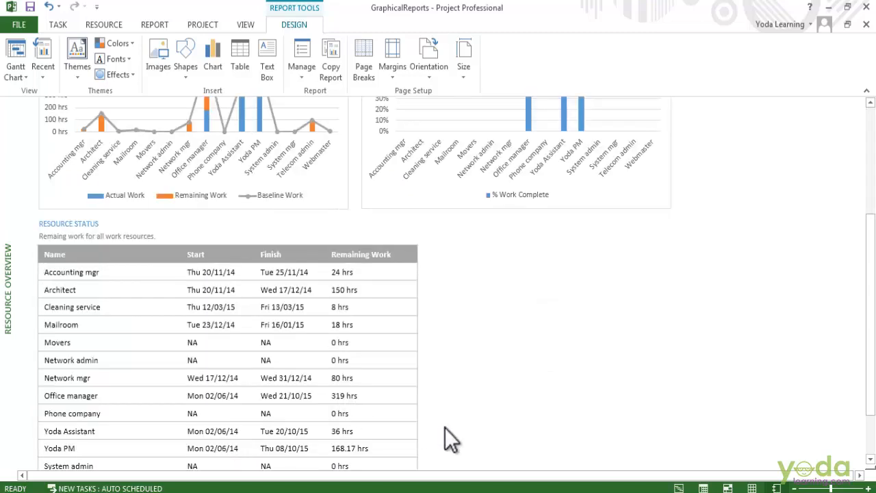
pyautogui.scroll(5, 445, 427)
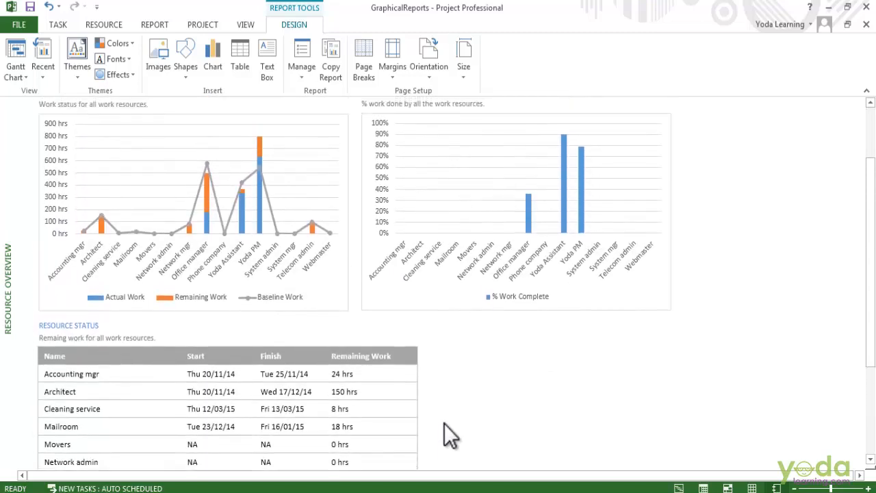
pyautogui.scroll(1, 444, 422)
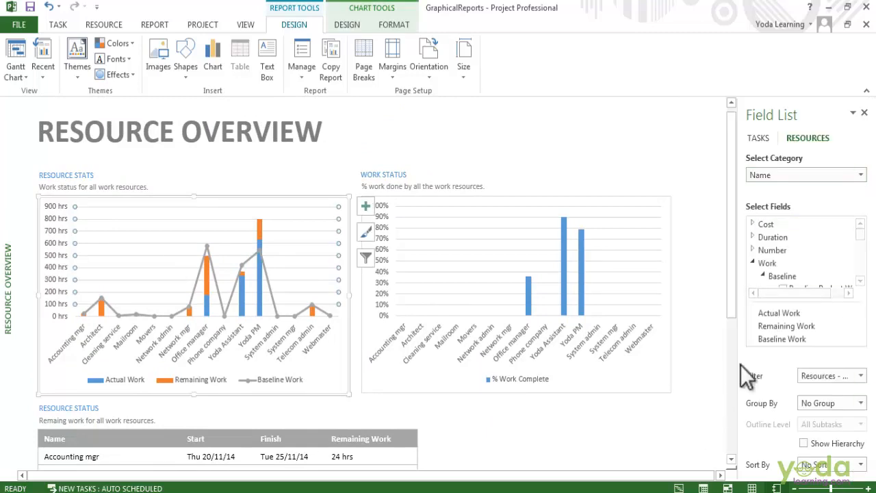
# - Add the Work Variance field to the Resource Stats chart
pyautogui.click(784, 338)
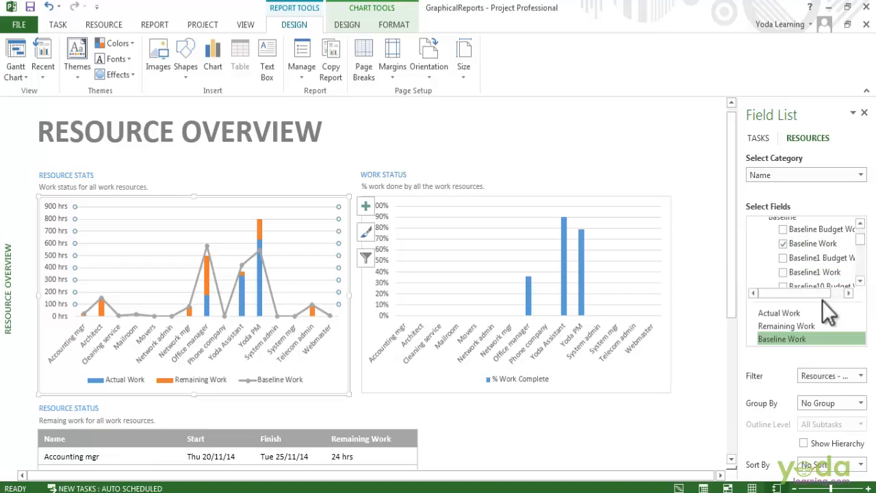
pyautogui.scroll(-10, 817, 254)
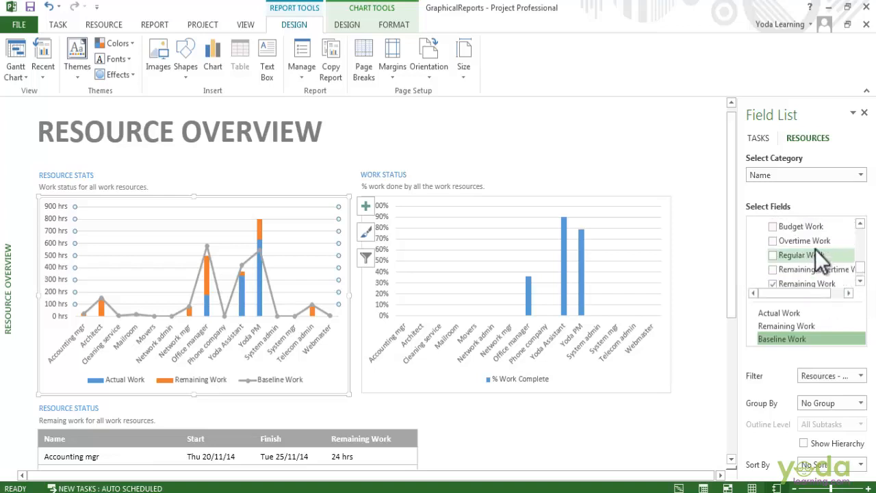
pyautogui.scroll(3, 808, 280)
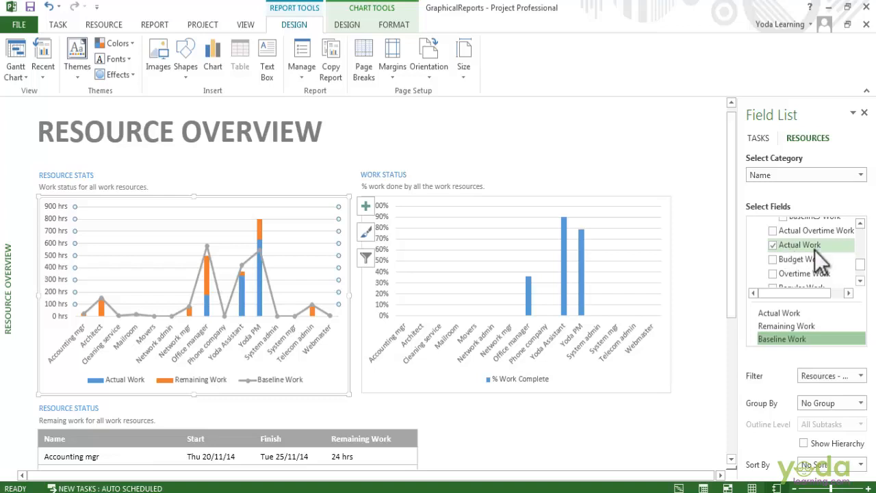
pyautogui.scroll(1, 807, 258)
pyautogui.scroll(-2, 806, 258)
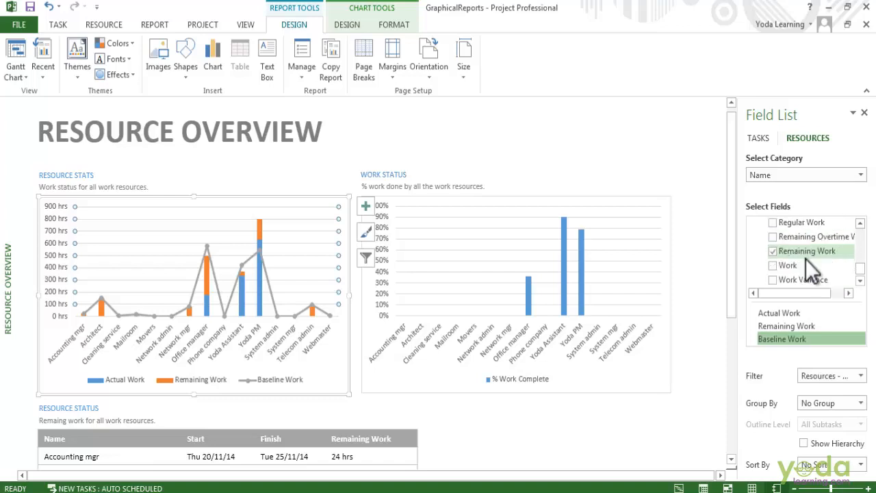
pyautogui.click(772, 280)
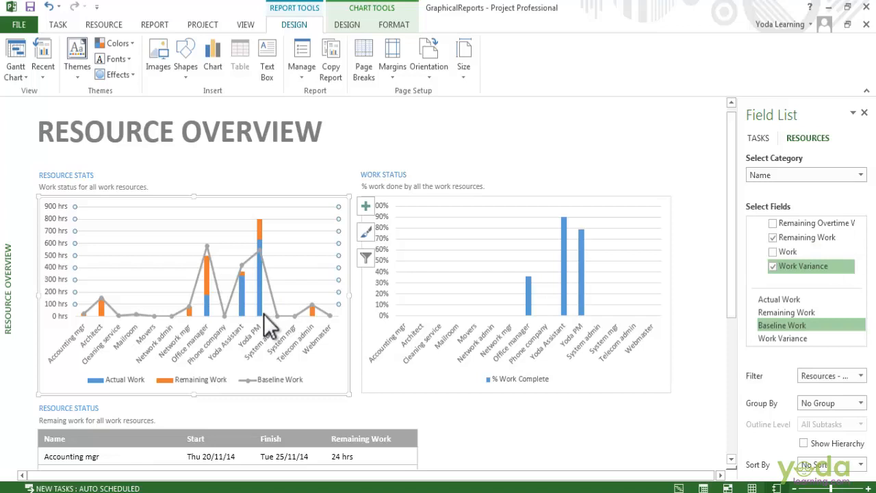
# - Examine the cost fields available for the Resource Stats chart and collapse the Cost group
pyautogui.scroll(-2, 772, 233)
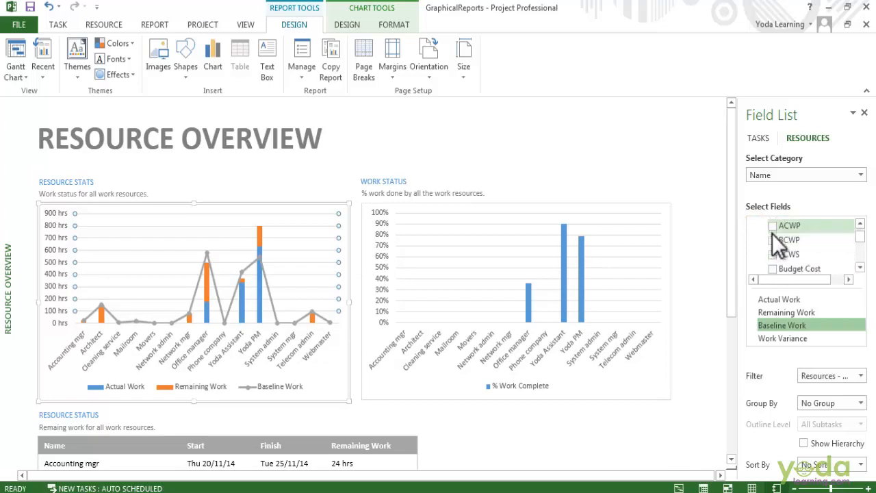
pyautogui.scroll(-4, 772, 234)
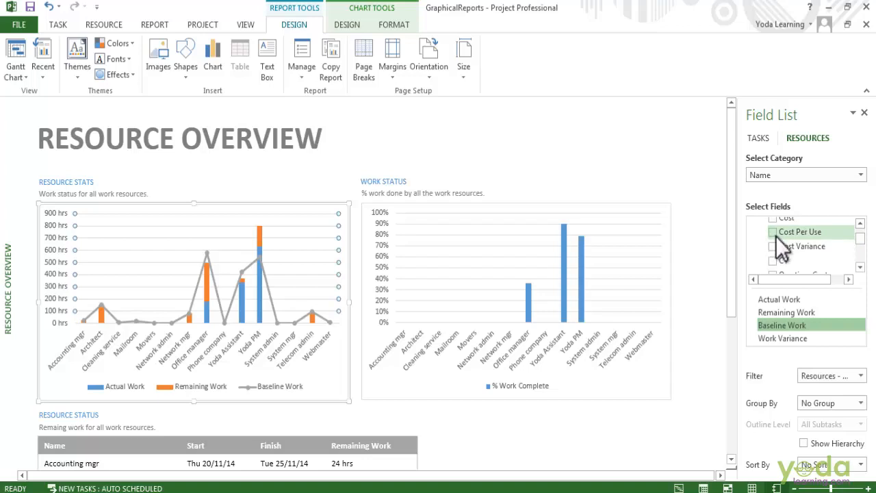
pyautogui.scroll(5, 775, 235)
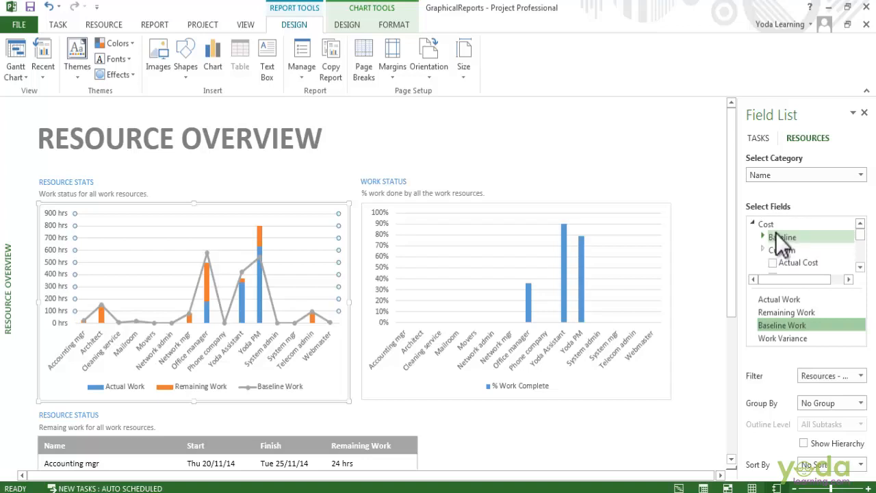
pyautogui.click(752, 223)
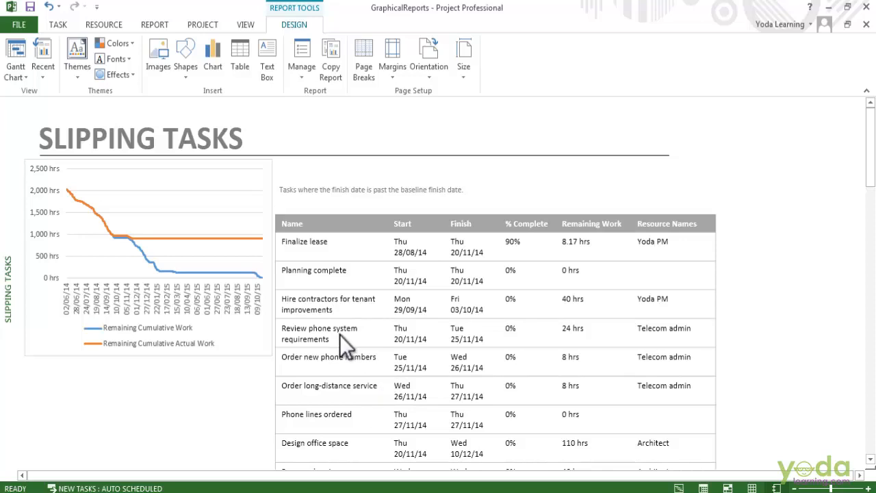
# - Change the category of the Slipping Tasks report's remaining work chart to Resource Names
pyautogui.click(253, 321)
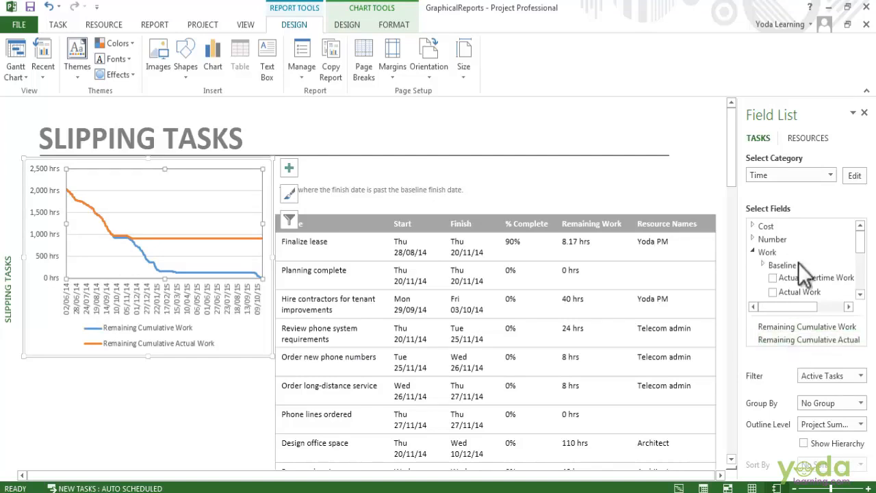
pyautogui.click(830, 175)
pyautogui.click(815, 228)
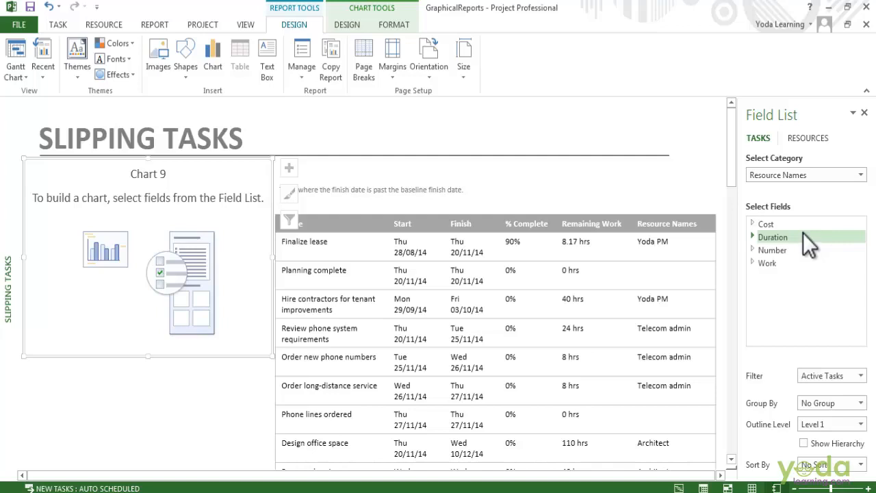
# - Open the Project Overview dashboard report
pyautogui.click(113, 28)
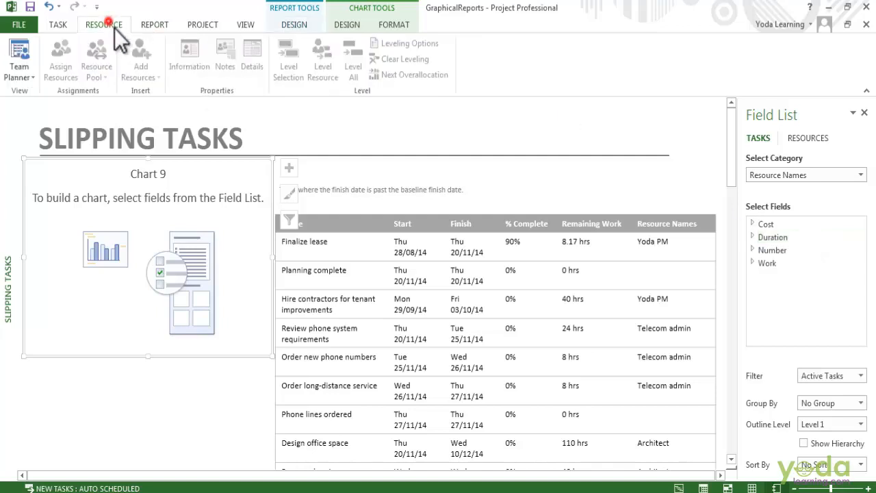
pyautogui.click(168, 26)
pyautogui.click(93, 60)
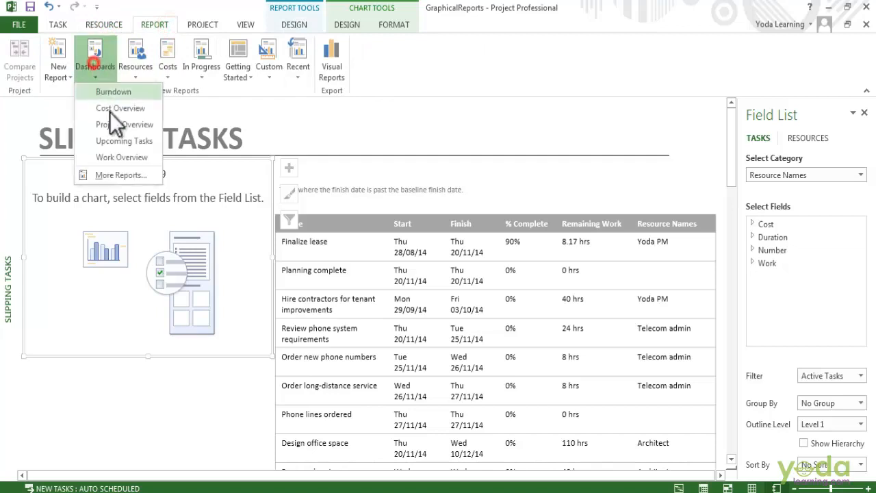
pyautogui.click(116, 126)
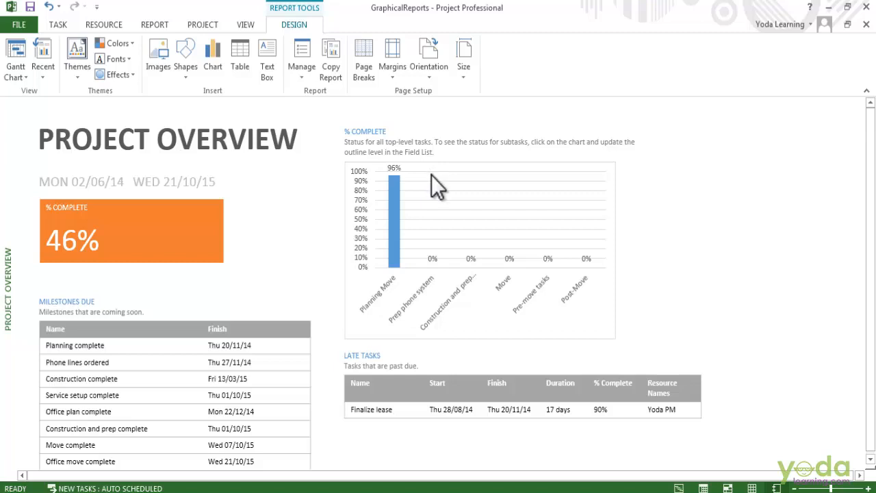
# - Filter the Project Overview's % Complete chart to Late Tasks and set its outline level to All Subtasks
pyautogui.click(432, 177)
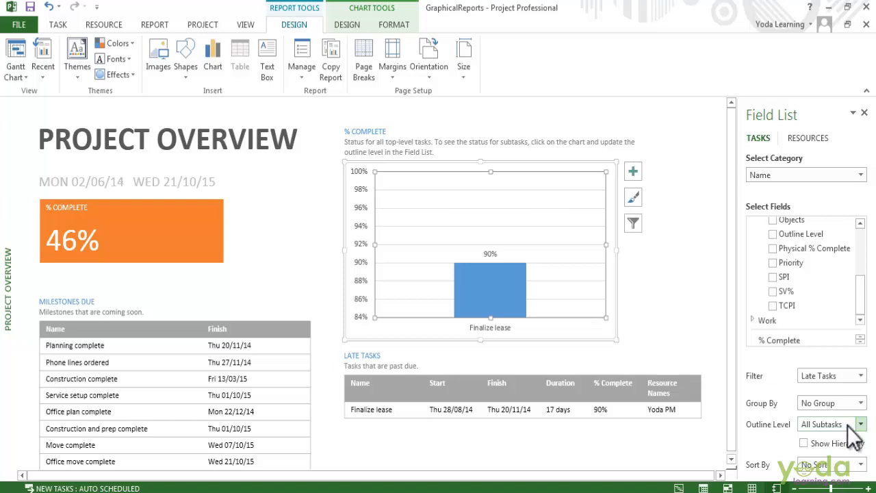
pyautogui.click(848, 425)
pyautogui.click(745, 430)
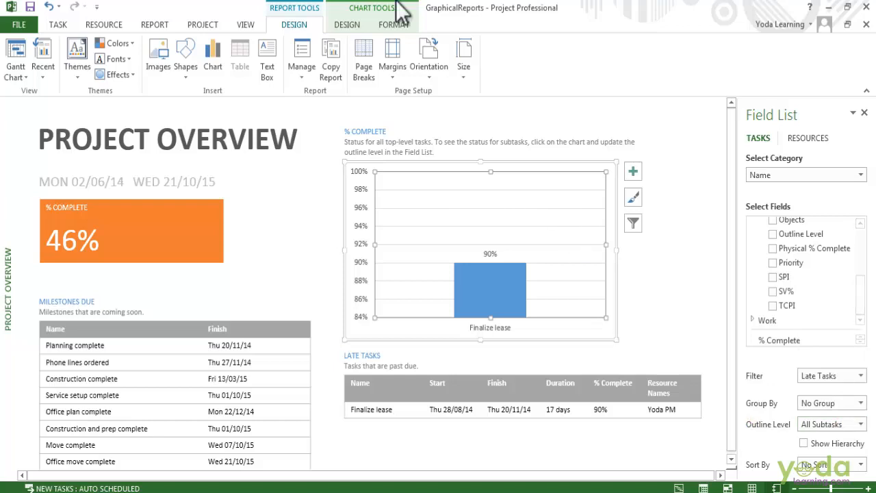
# - Open the Cost Overruns report
pyautogui.click(164, 26)
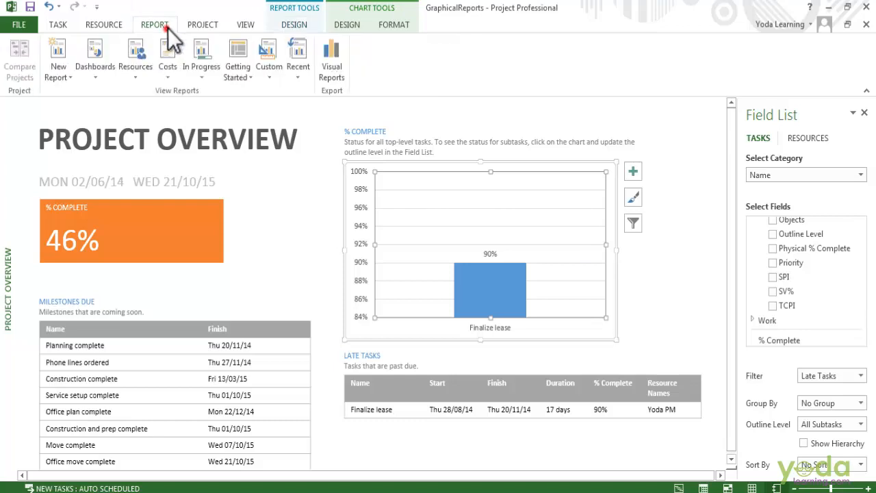
pyautogui.click(172, 70)
pyautogui.click(186, 108)
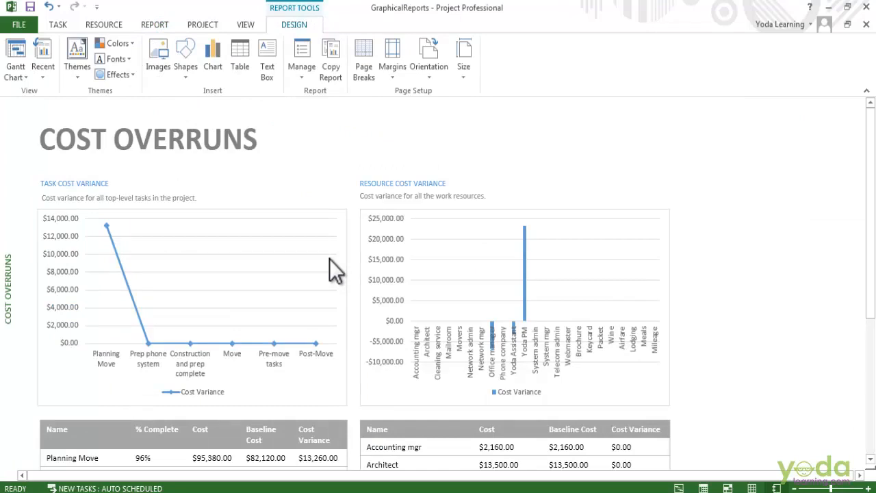
# - Sort the Task Cost Variance chart by Cost Variance
pyautogui.click(325, 258)
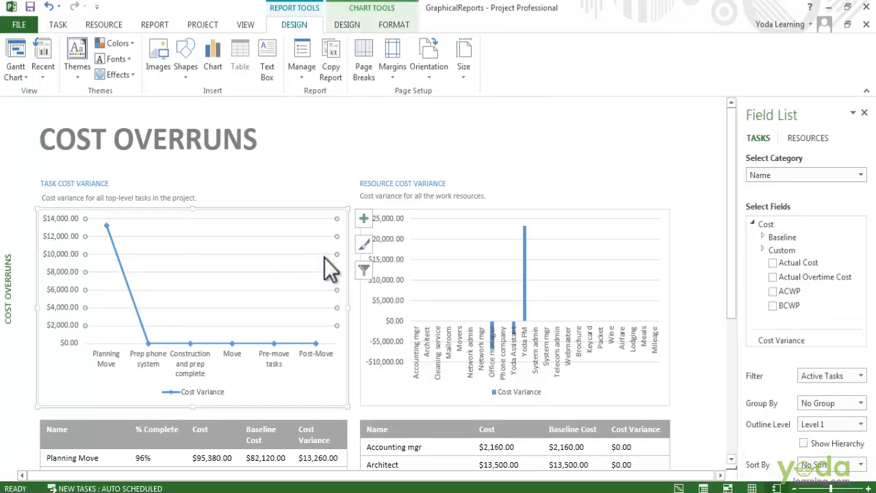
pyautogui.click(832, 465)
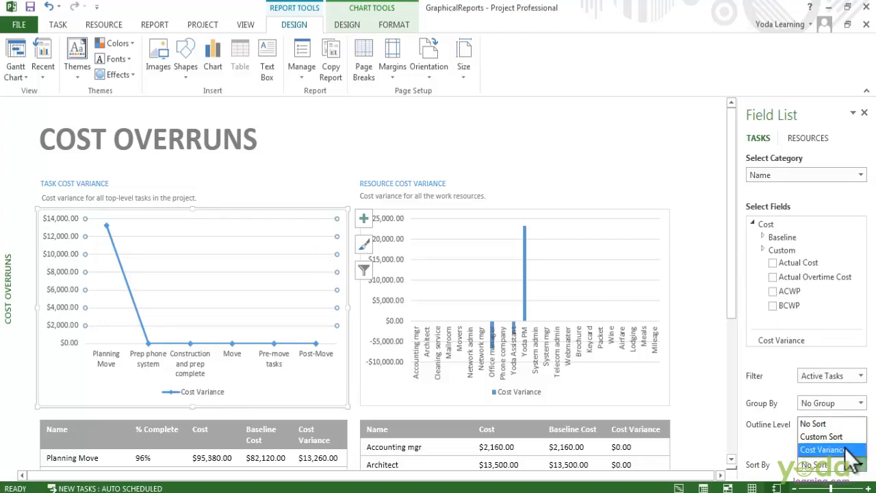
pyautogui.click(821, 449)
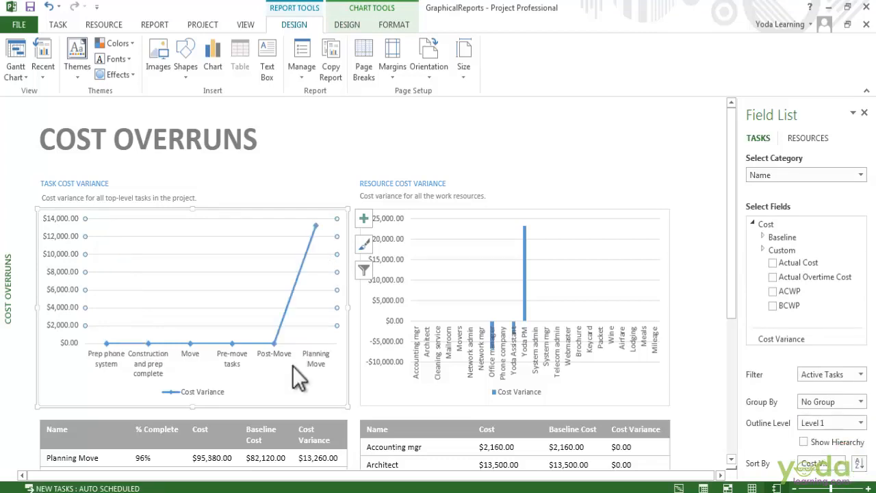